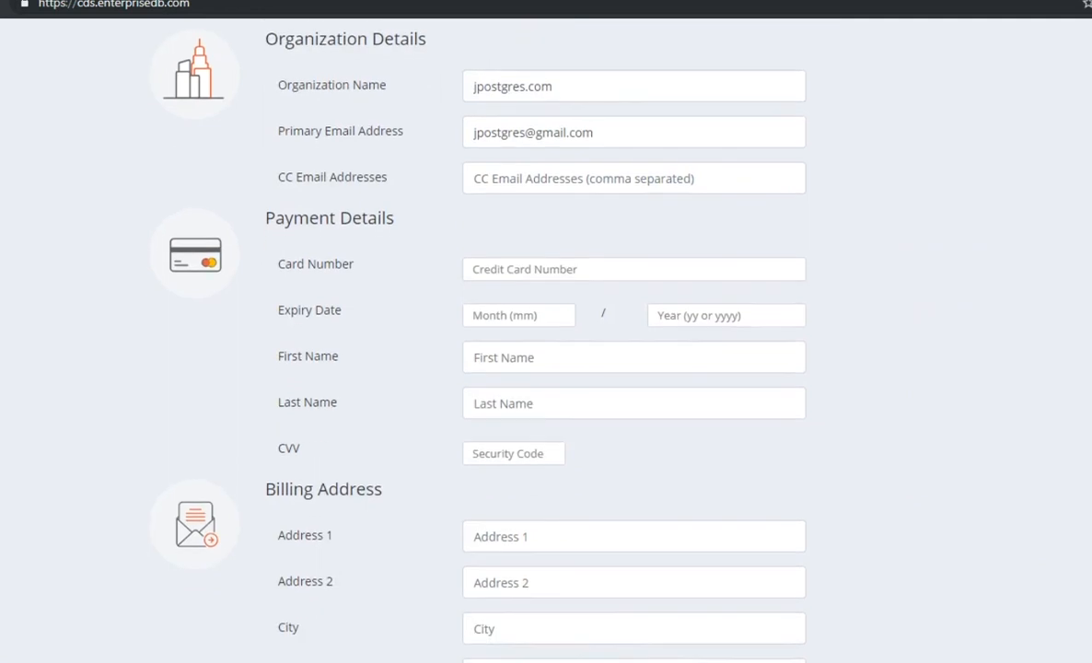
scroll(546, 340, down, 1)
Go from the Dashboard to the Teams/Users page, which lists only the Admin team.
scroll(546, 340, up, 2)
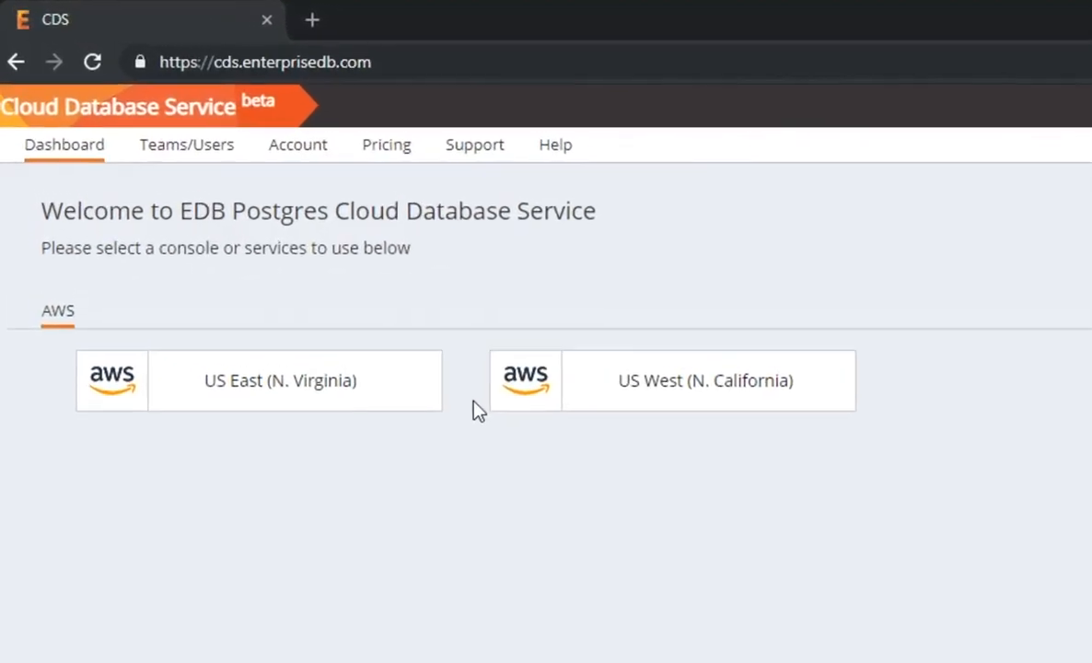
click(214, 174)
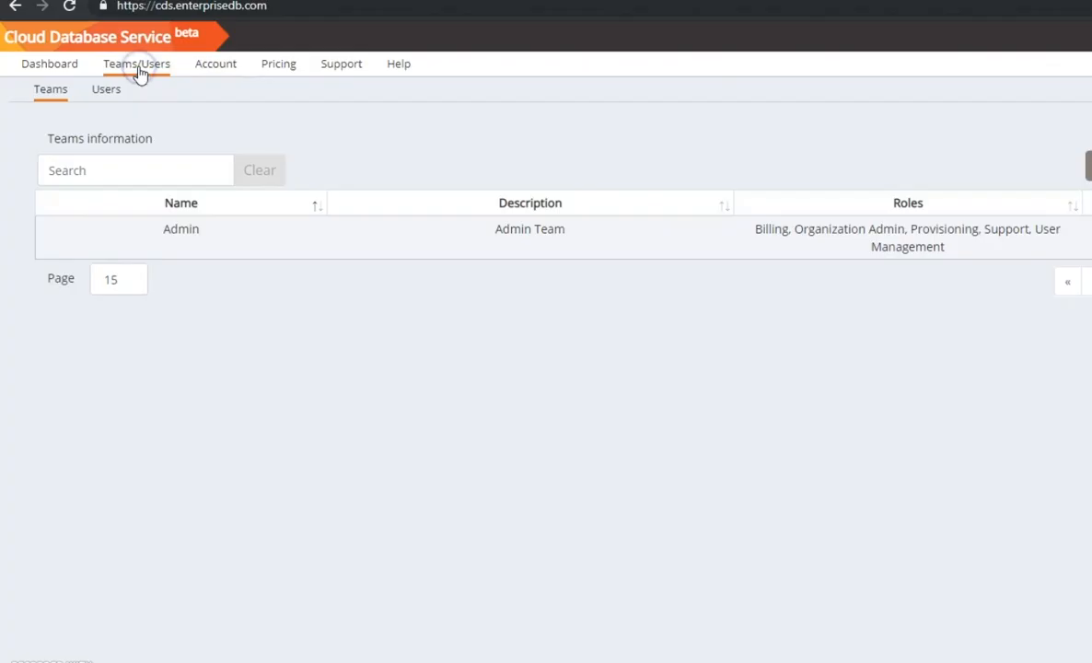
click(304, 135)
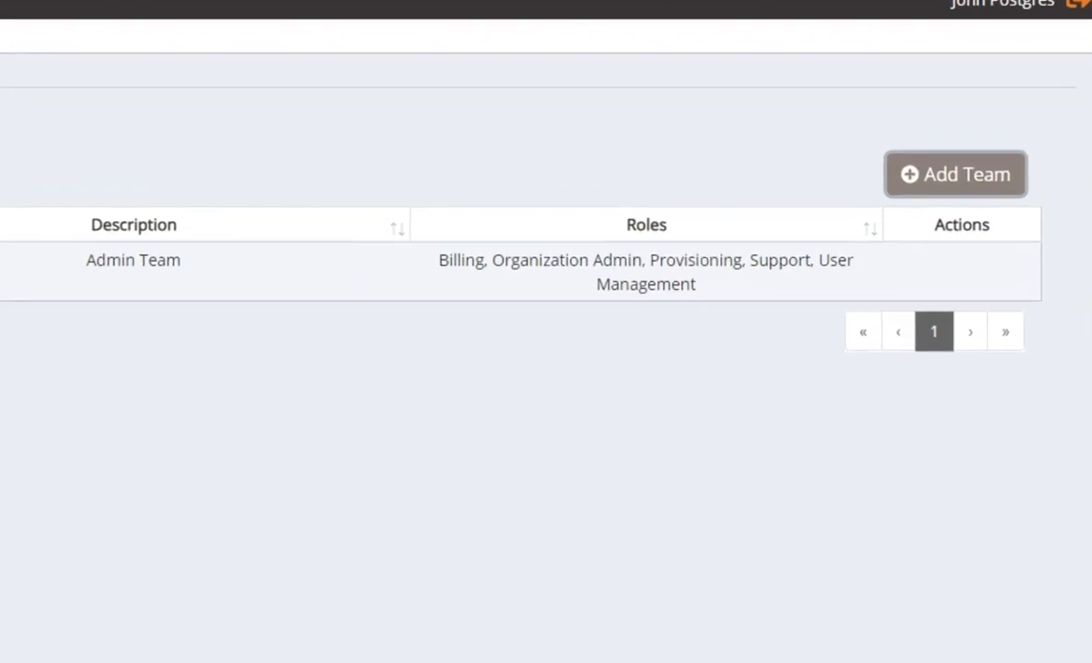
Create team 'The Provisioners' with description 'As Noted' and the Provisioning role.
click(916, 173)
click(517, 168)
text(The Provisioners)
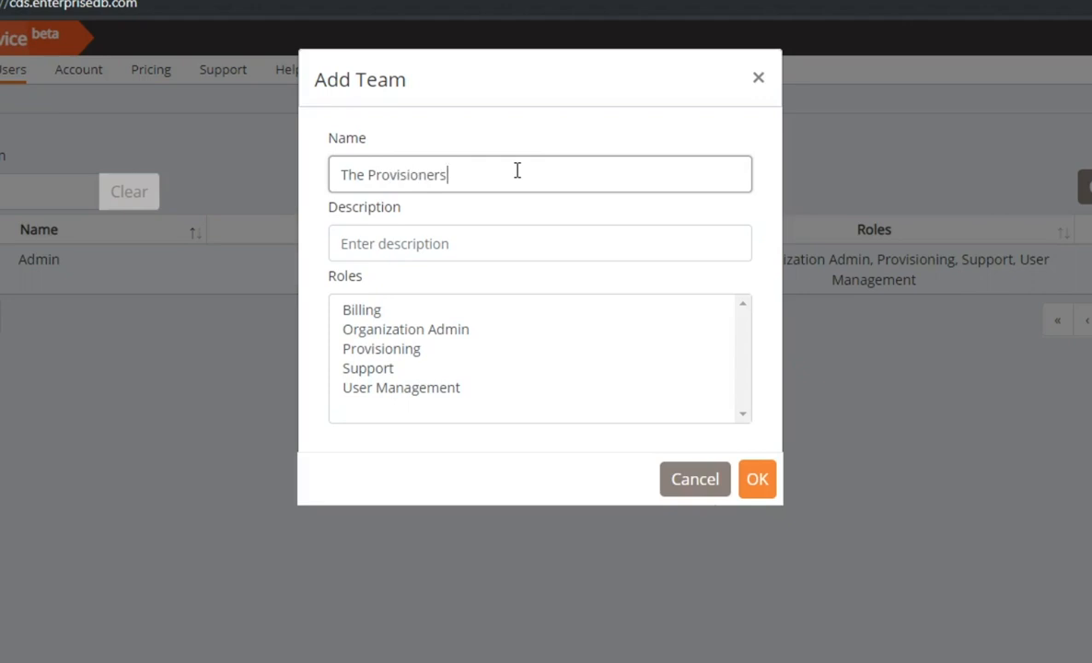
key(Tab)
text(As Noted)
click(381, 349)
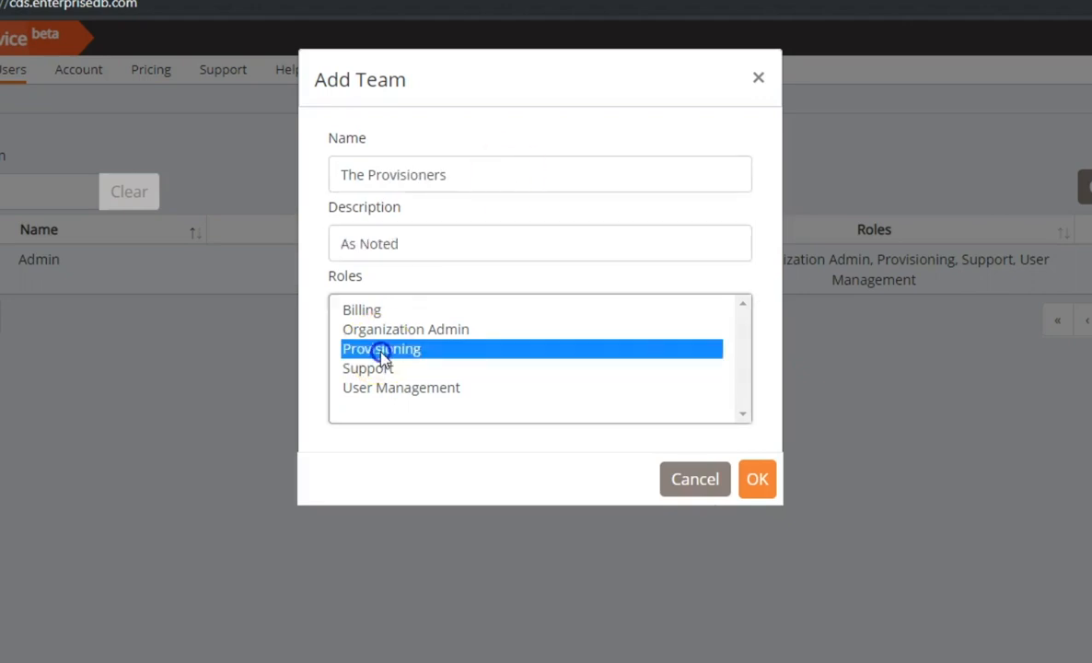
click(754, 479)
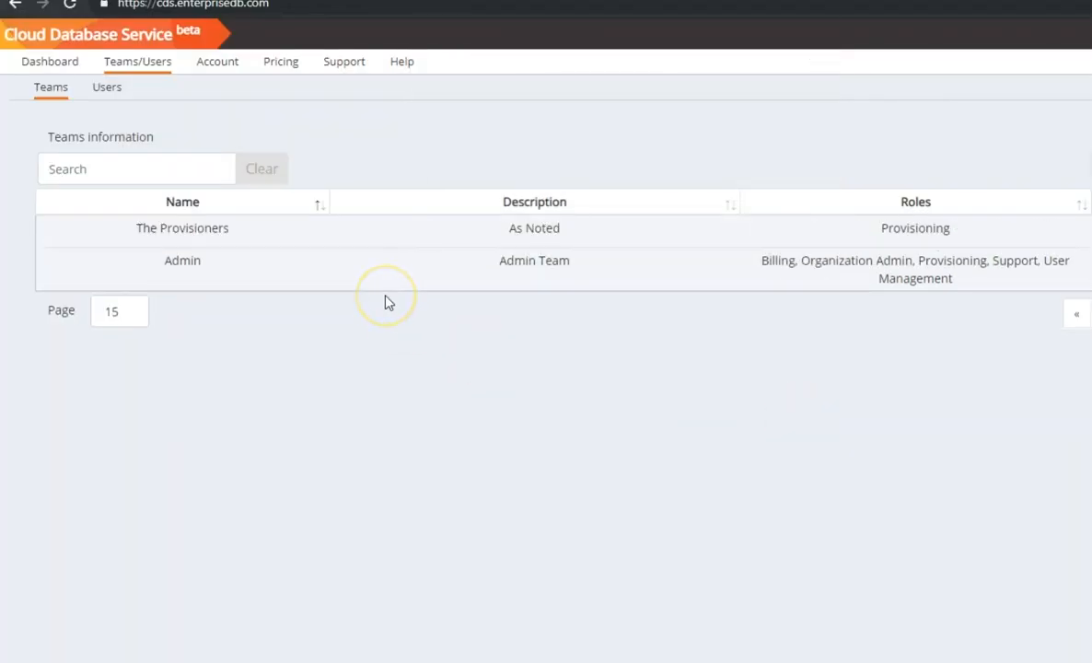
On Users, invite a new user by name to the team, then open Account Invoices.
click(107, 89)
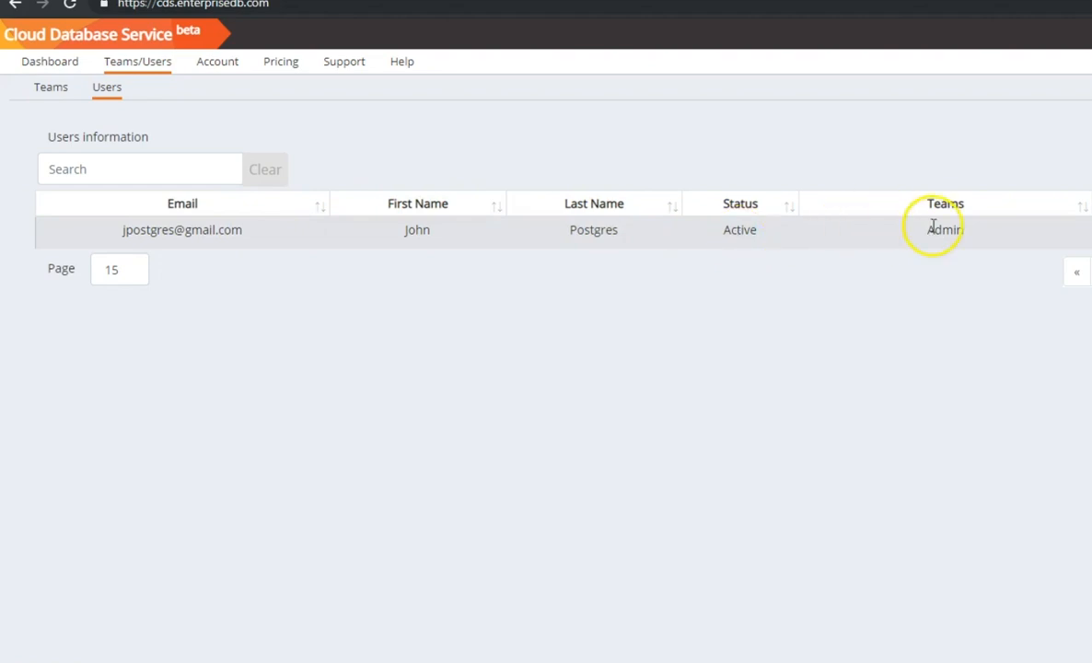
click(1091, 158)
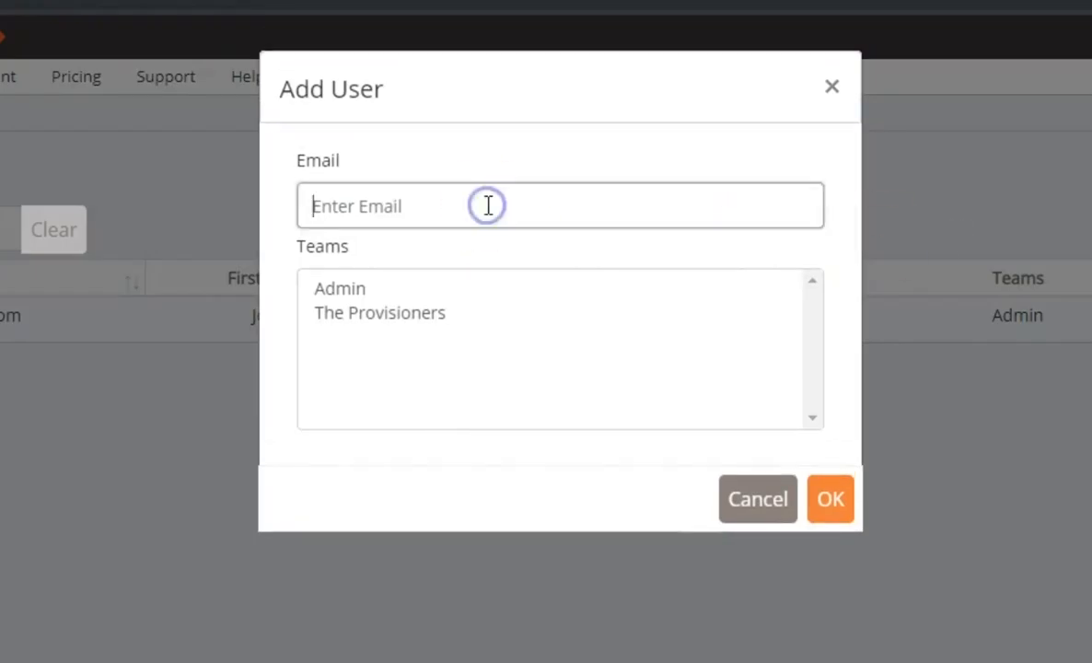
text(Daph)
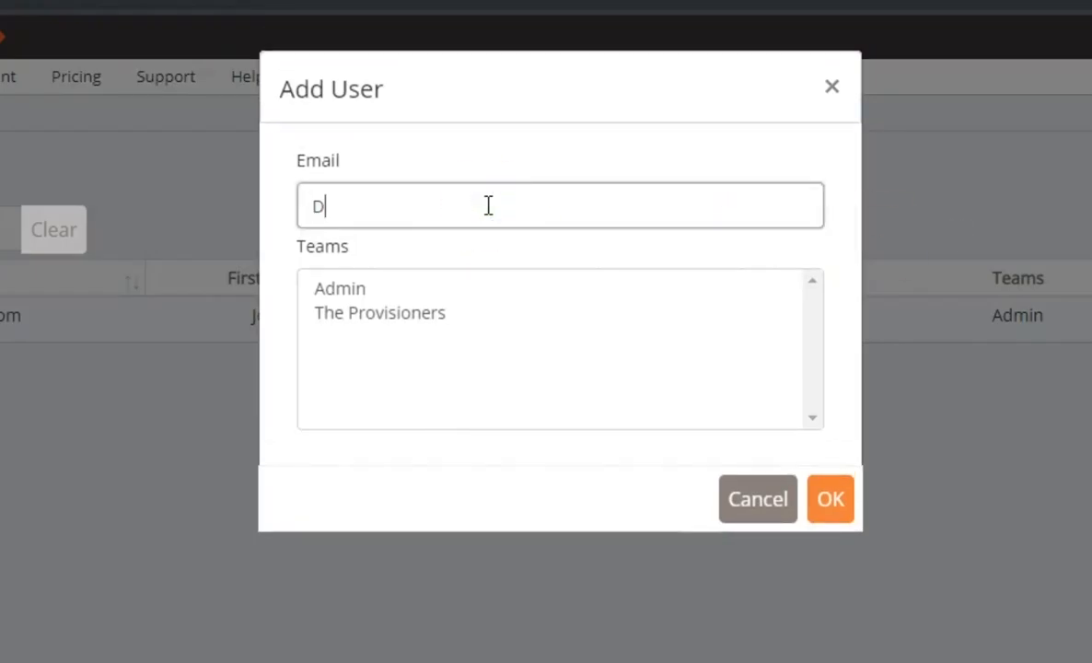
text(ne Postgres)
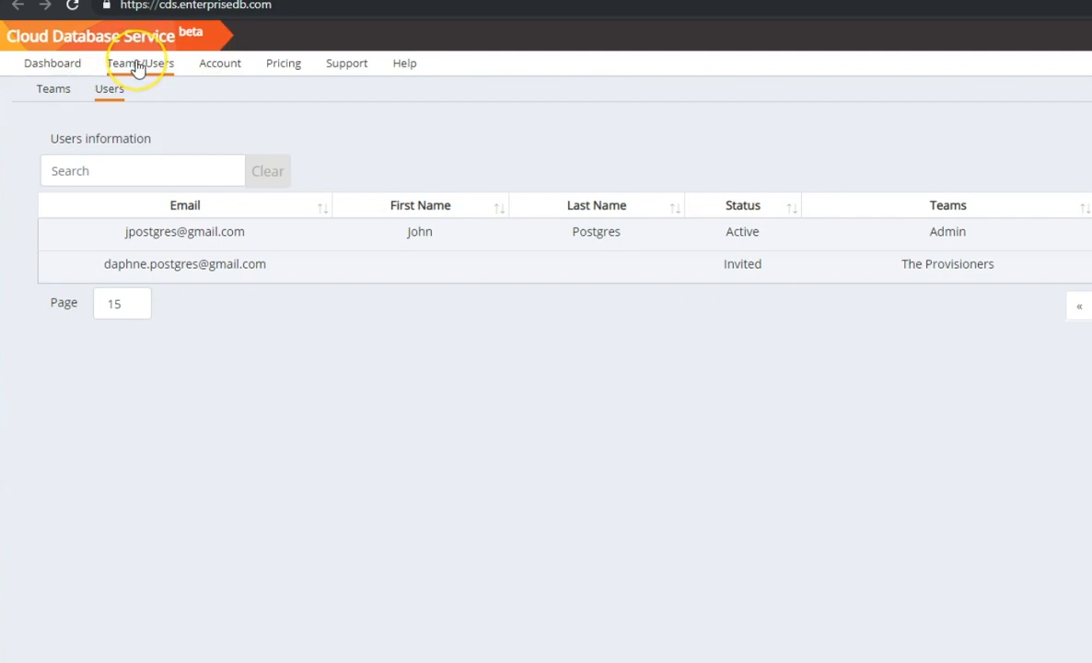
click(219, 67)
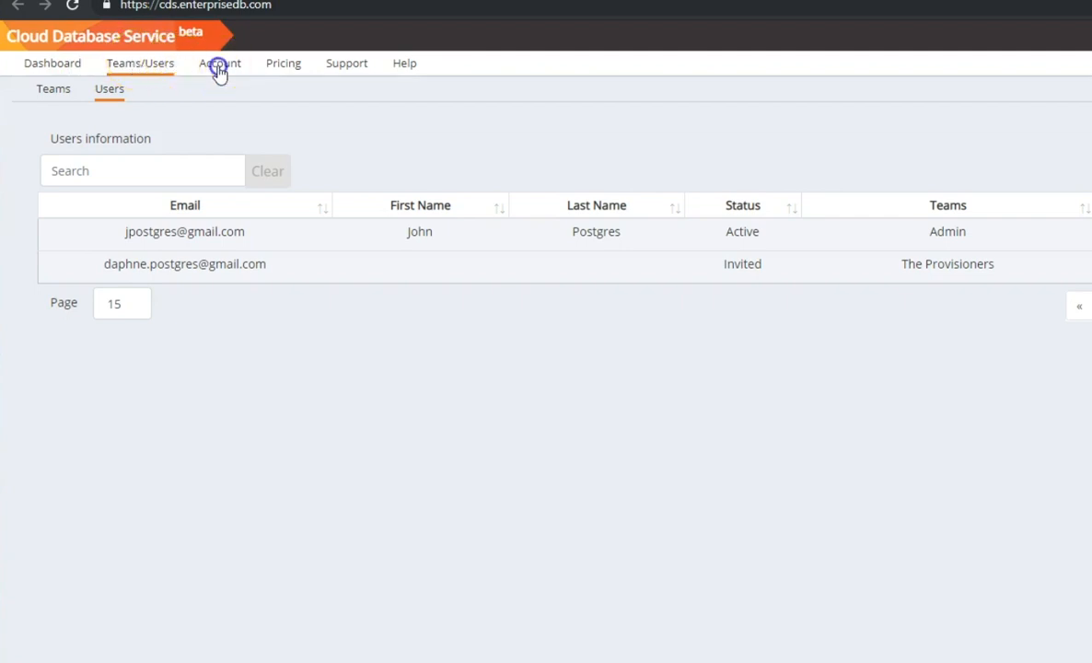
Scroll through the Pricing page.
click(276, 68)
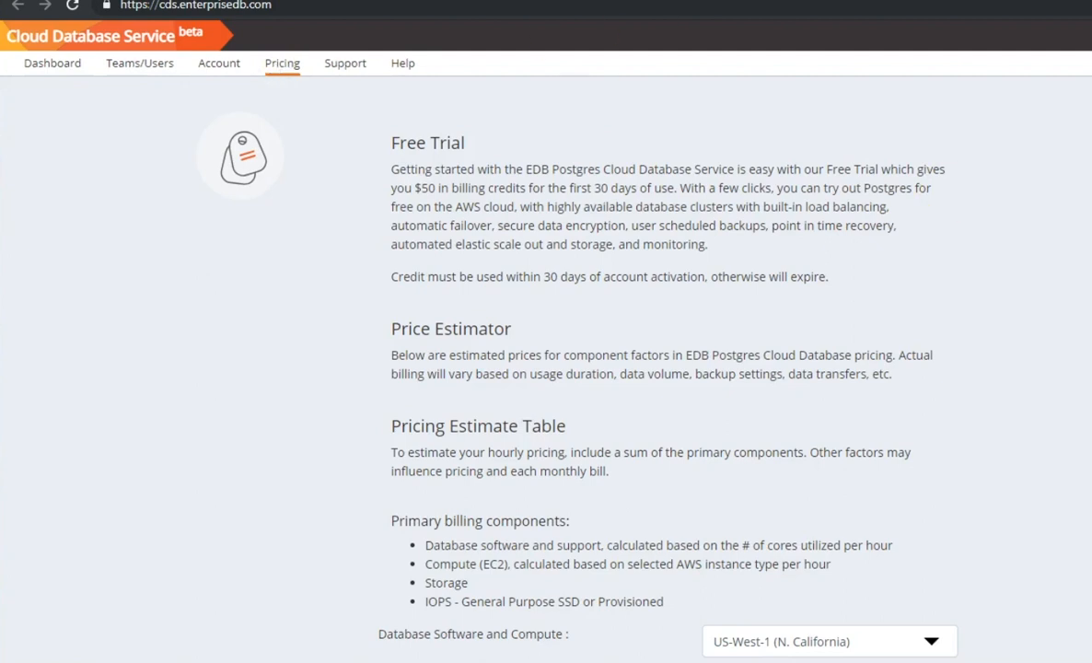
scroll(546, 340, down, 5)
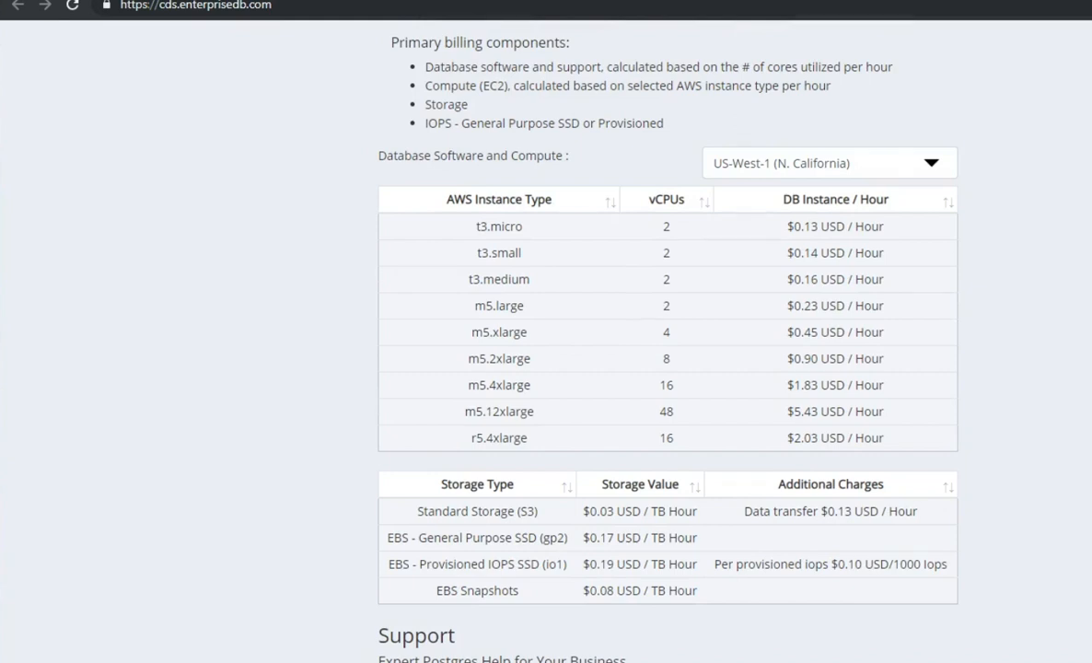
scroll(619, 368, down, 2)
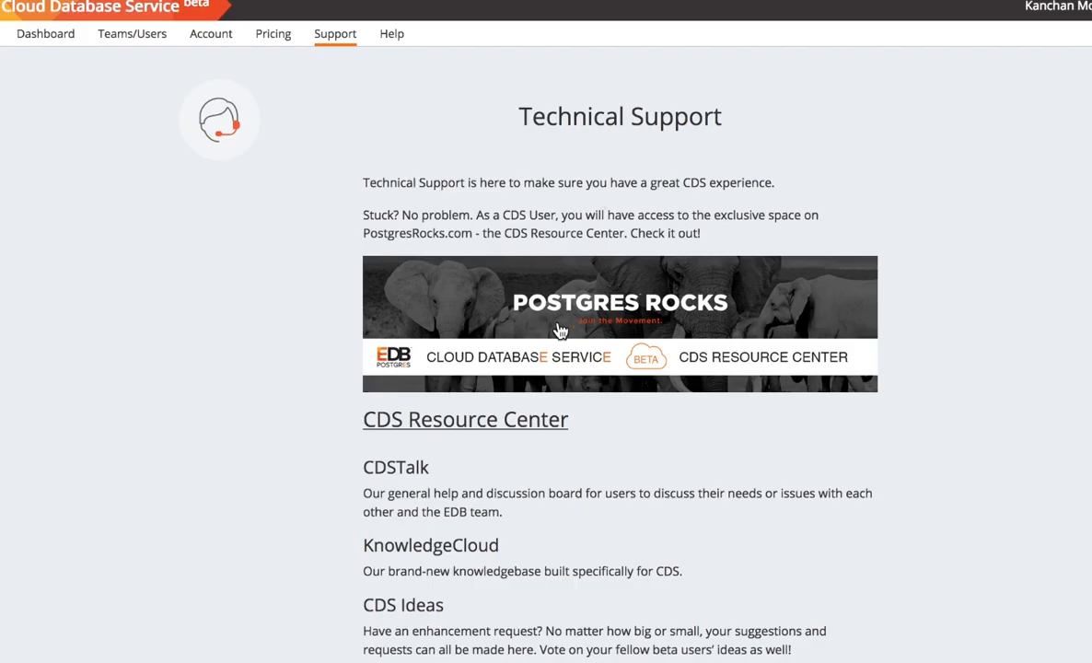
Open the Postgres Rocks CDS Resource Center and go to its KnowledgeCloud knowledge base.
click(545, 343)
scroll(286, 494, down, 5)
scroll(287, 493, down, 1)
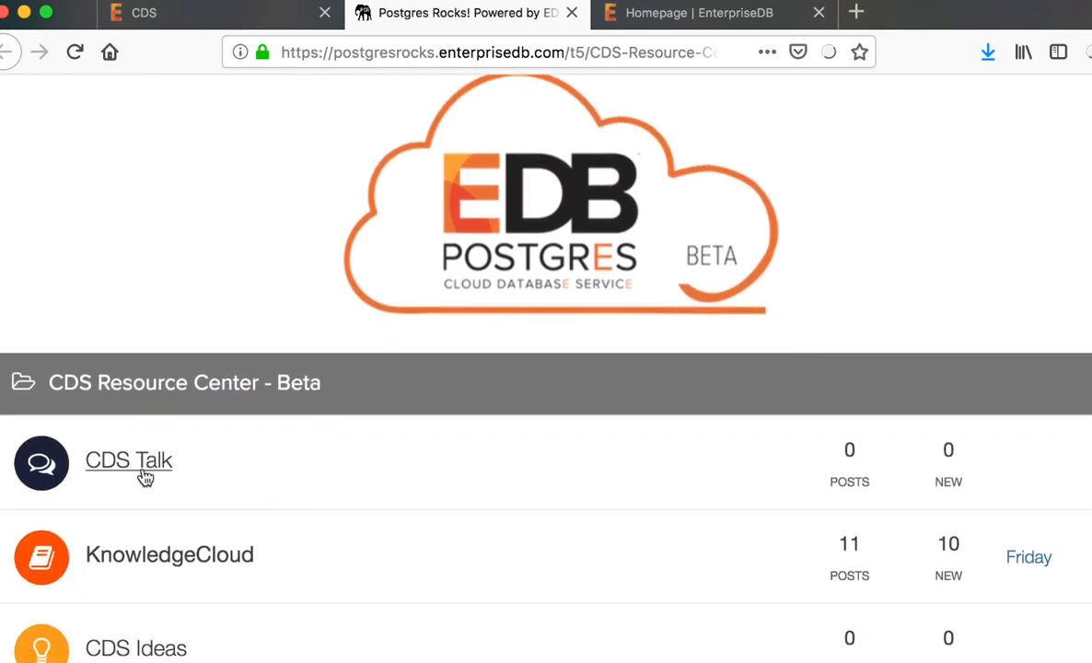
click(195, 556)
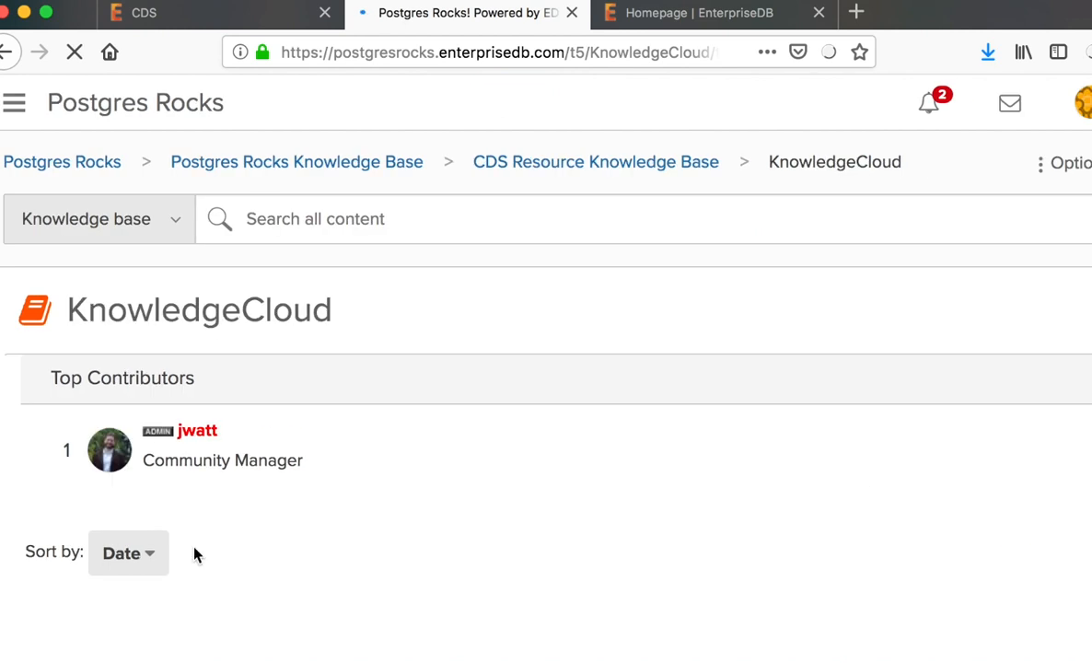
Scroll through the KnowledgeCloud knowledge-base posts.
scroll(295, 525, down, 4)
scroll(310, 475, down, 5)
scroll(138, 387, down, 1)
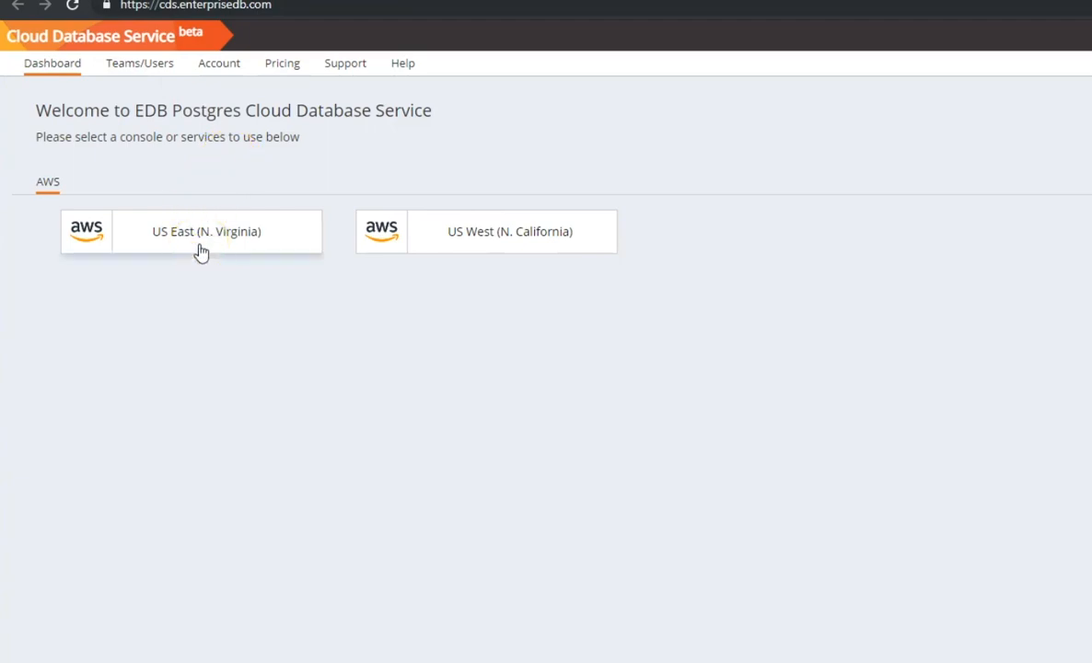
Open the US East (N. Virginia) console and start a manually defined DB cluster launch.
click(201, 250)
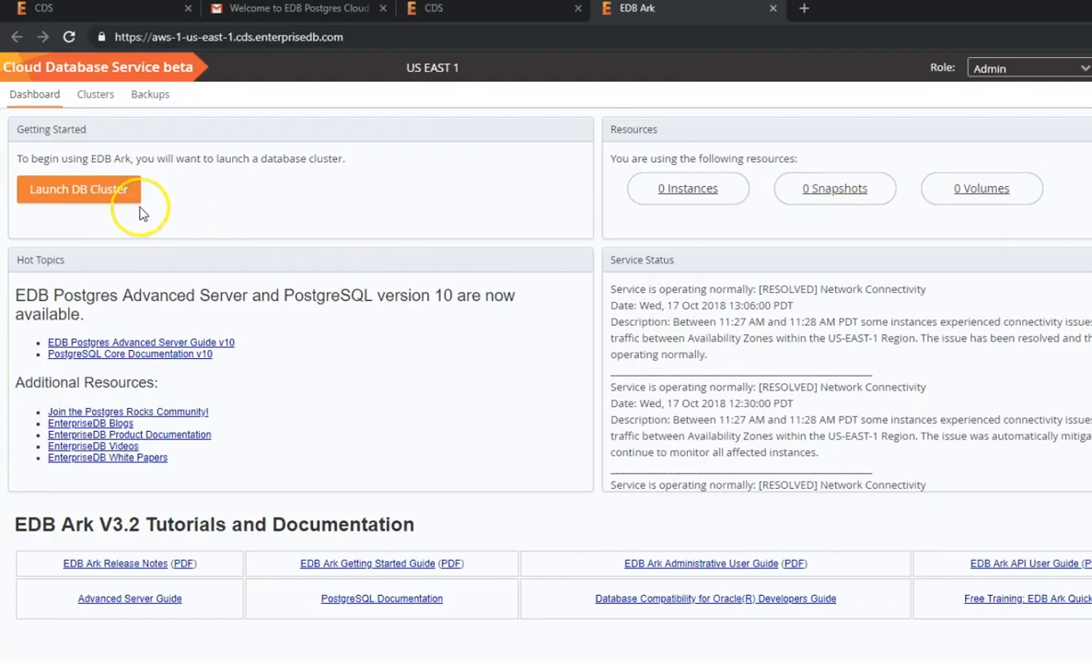
click(106, 192)
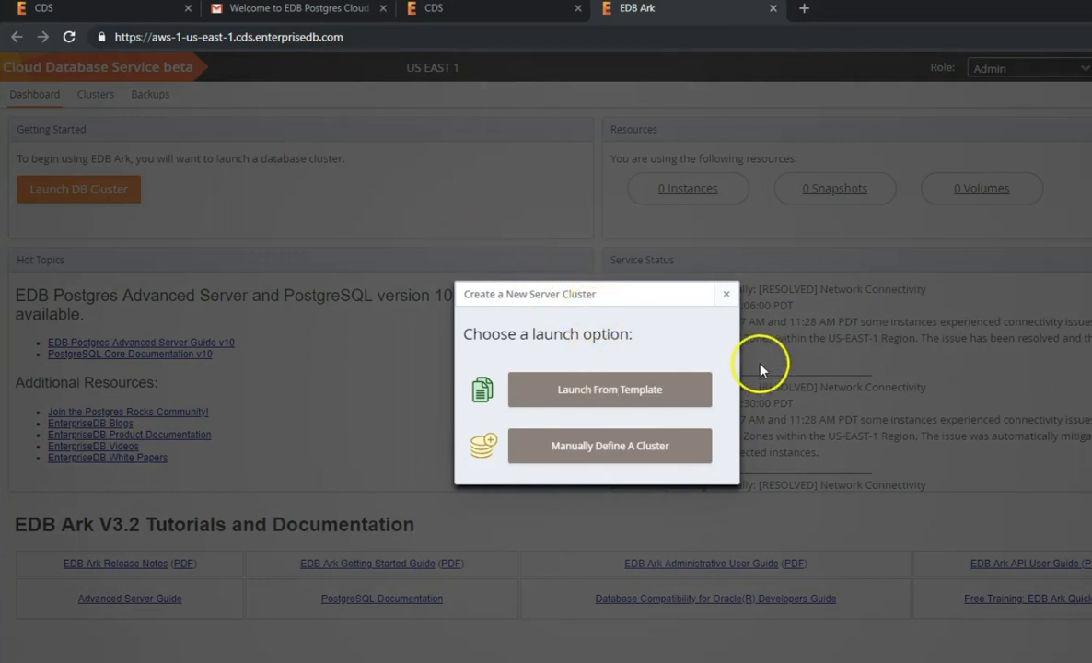
click(671, 445)
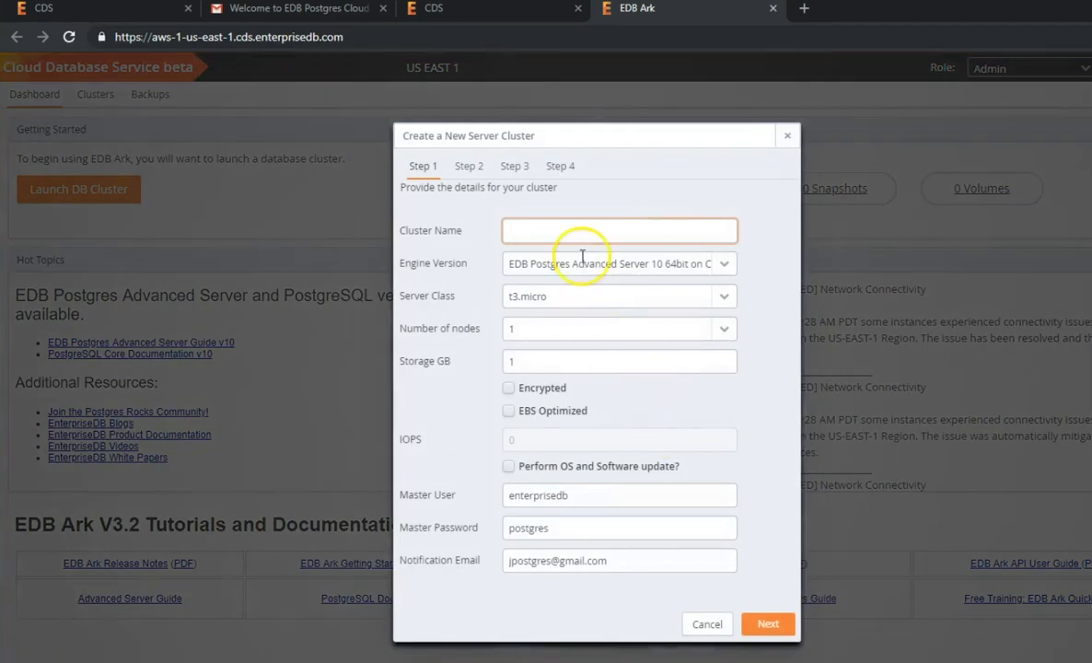
Name the cluster test and choose PostgreSQL 11 64bit on CentOS 7.
text(test1)
click(726, 265)
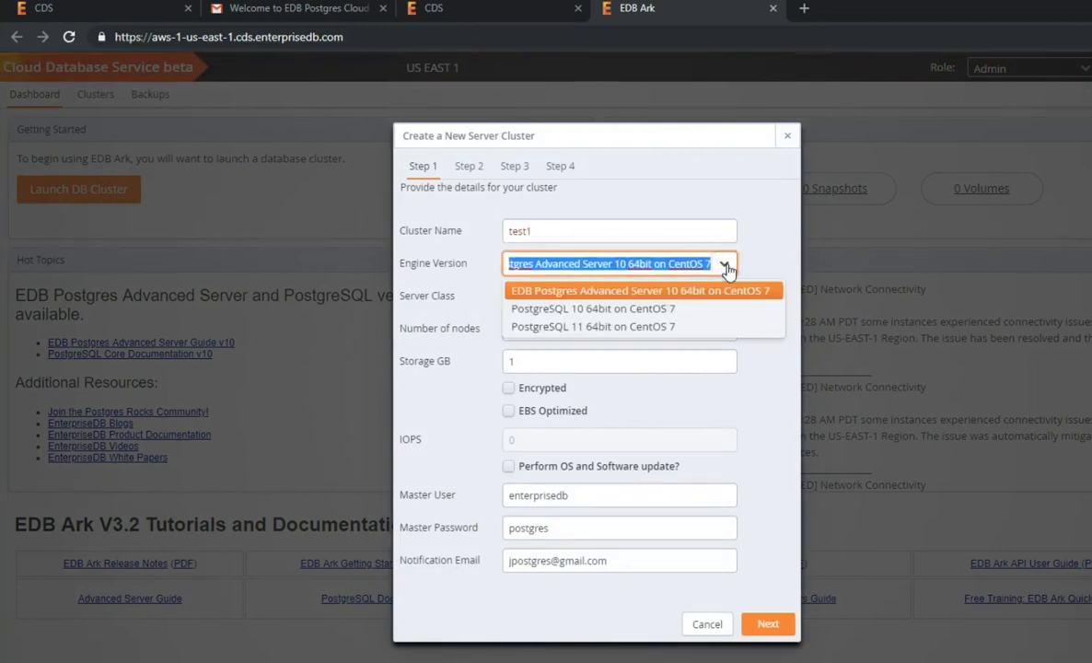
click(694, 327)
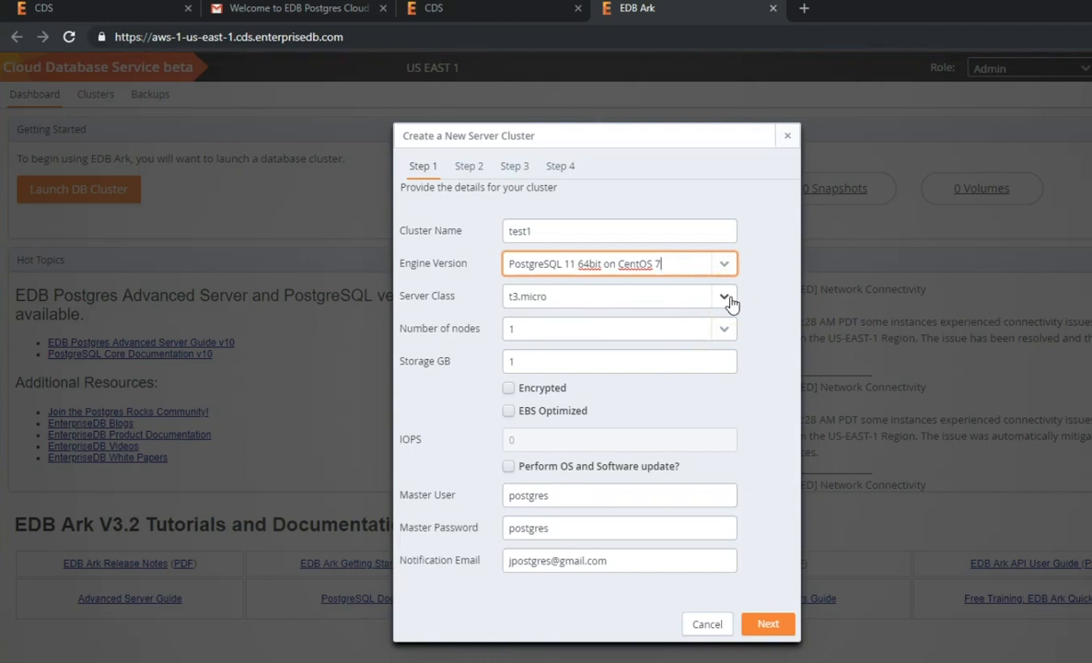
Set 3 nodes with 50 GB encrypted, EBS-optimized storage and continue to Step 2.
click(724, 328)
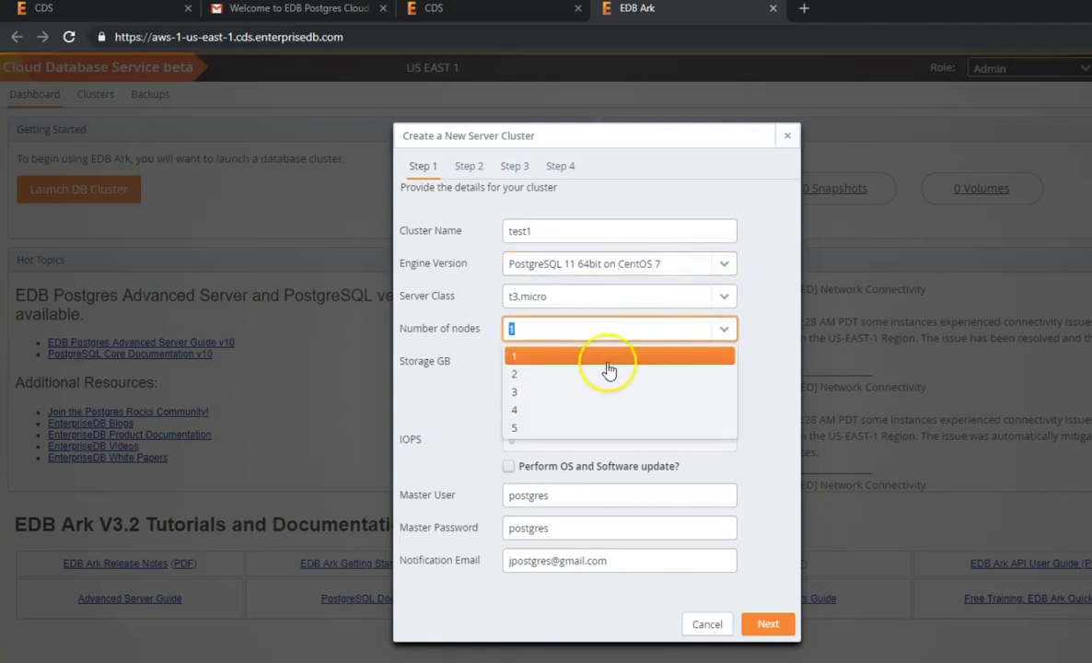
click(599, 393)
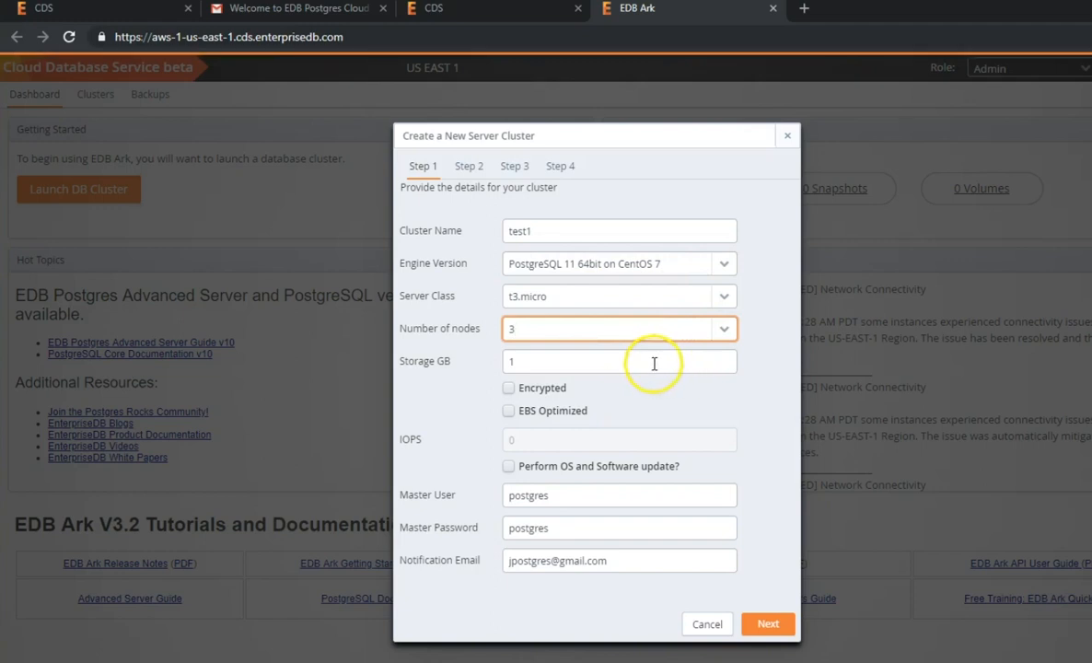
click(653, 361)
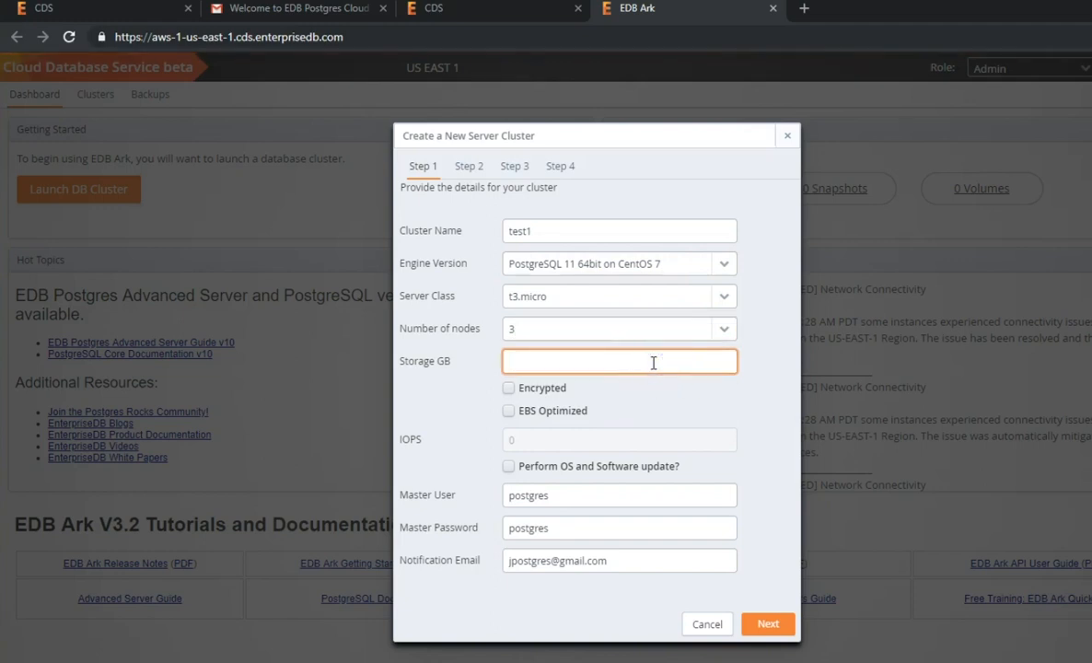
text(50)
click(508, 388)
click(508, 411)
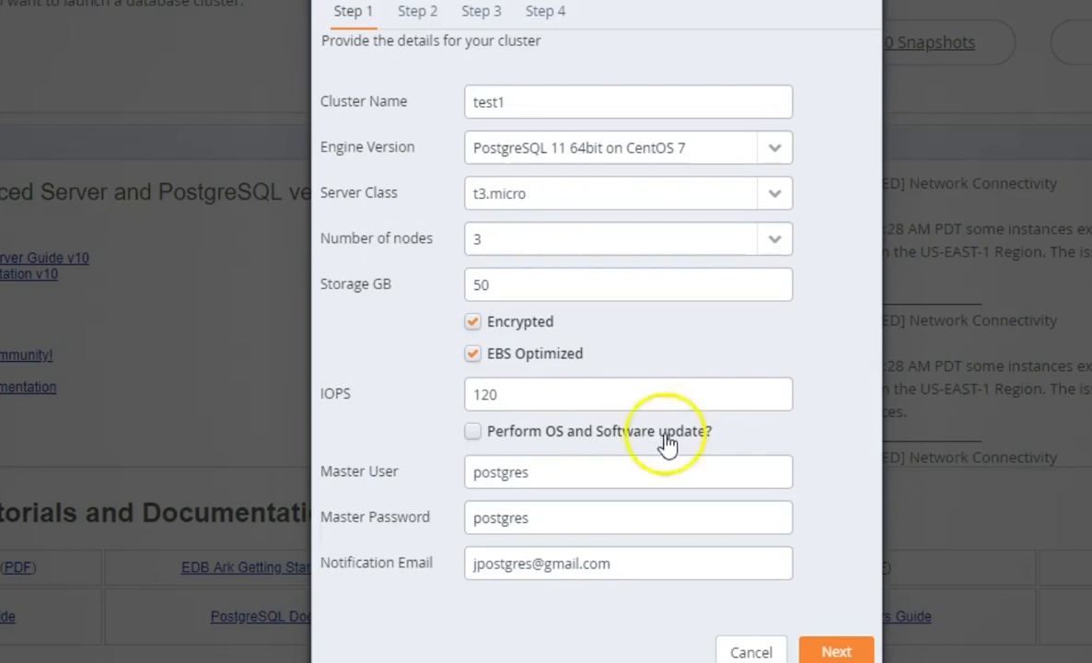
click(824, 652)
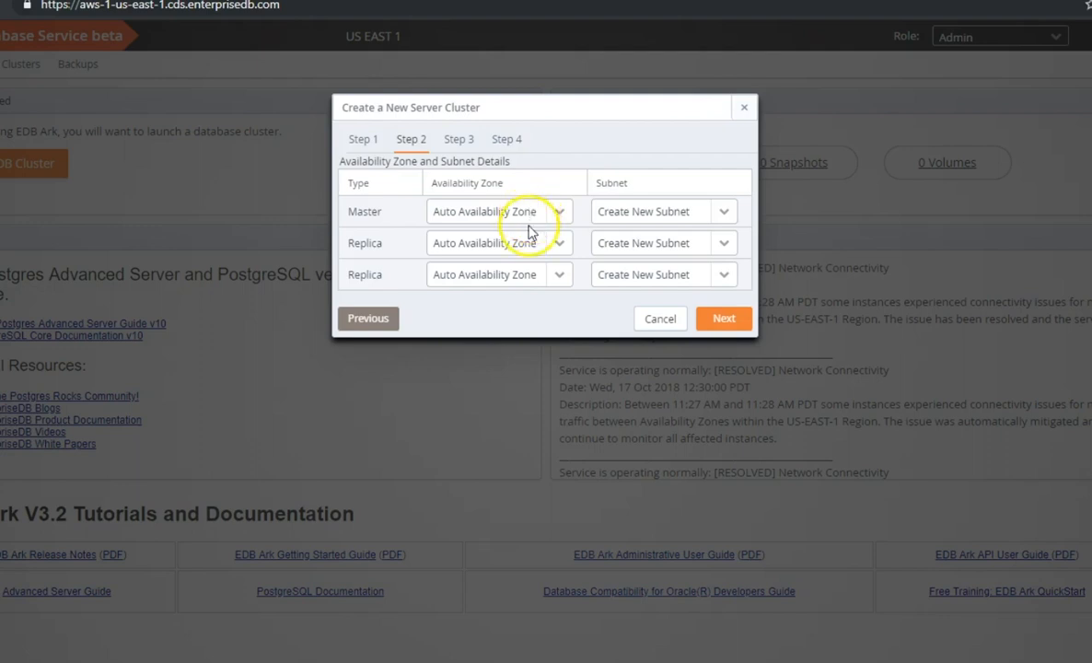
Accept the default availability zones, subnets and security rules.
click(722, 319)
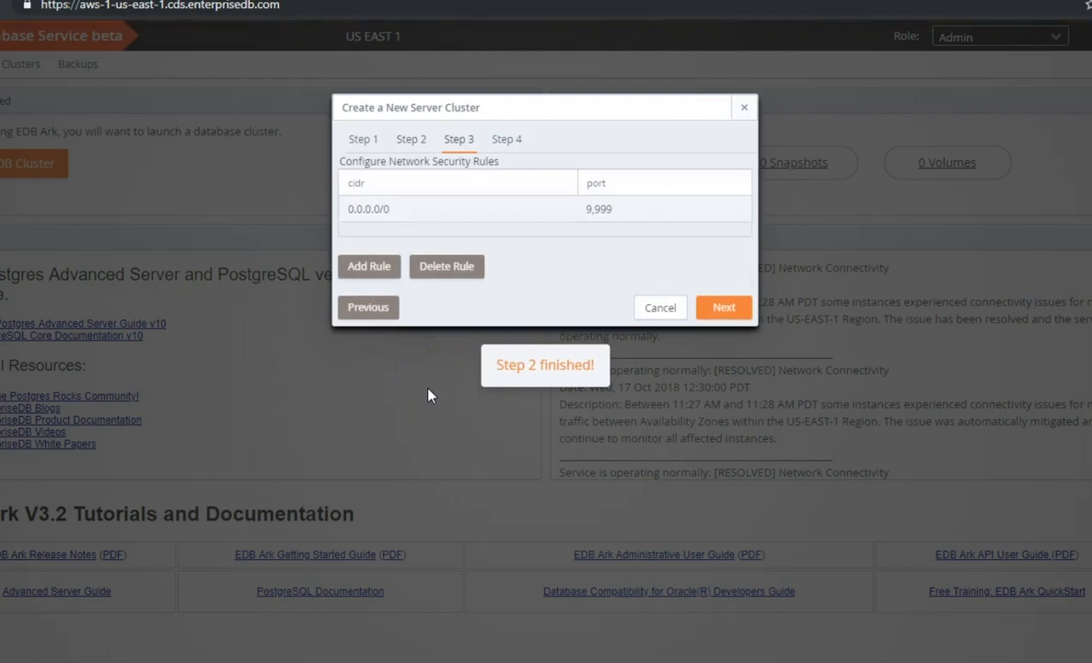
click(711, 309)
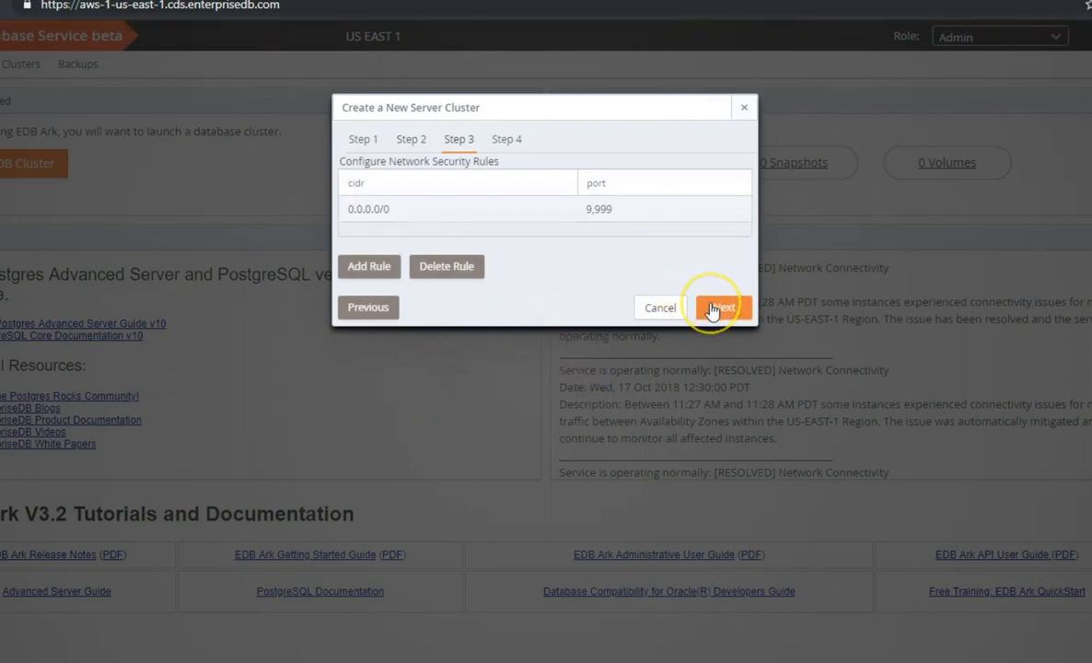
click(711, 310)
click(711, 309)
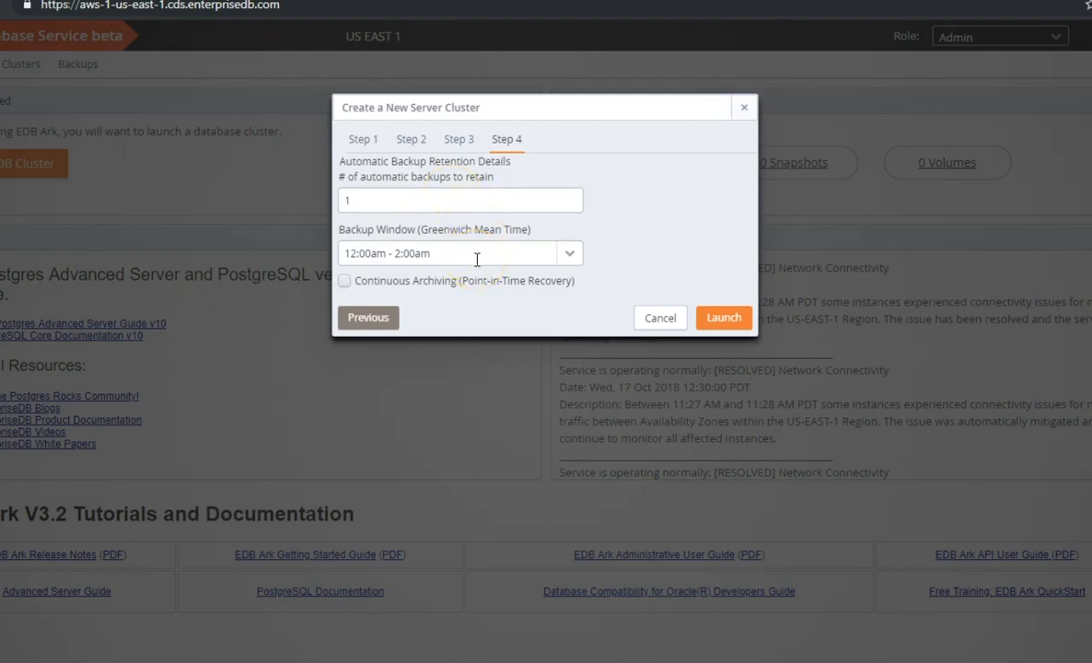
Keep 7 backups with continuous archiving enabled and launch cluster test1.
click(344, 281)
click(723, 318)
click(114, 64)
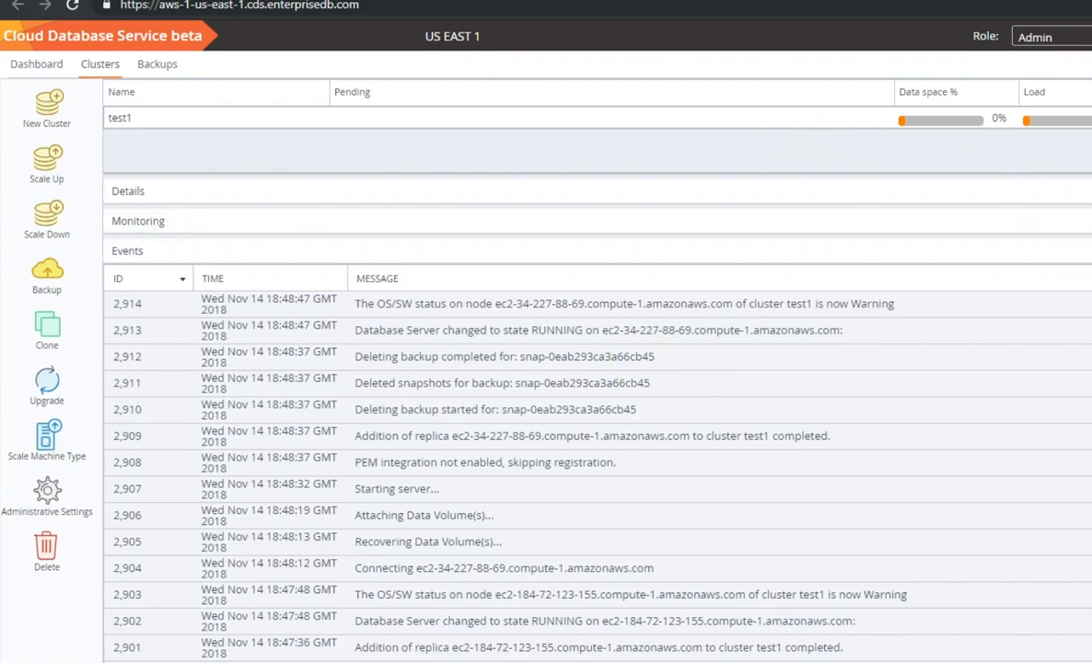
scroll(598, 474, down, 10)
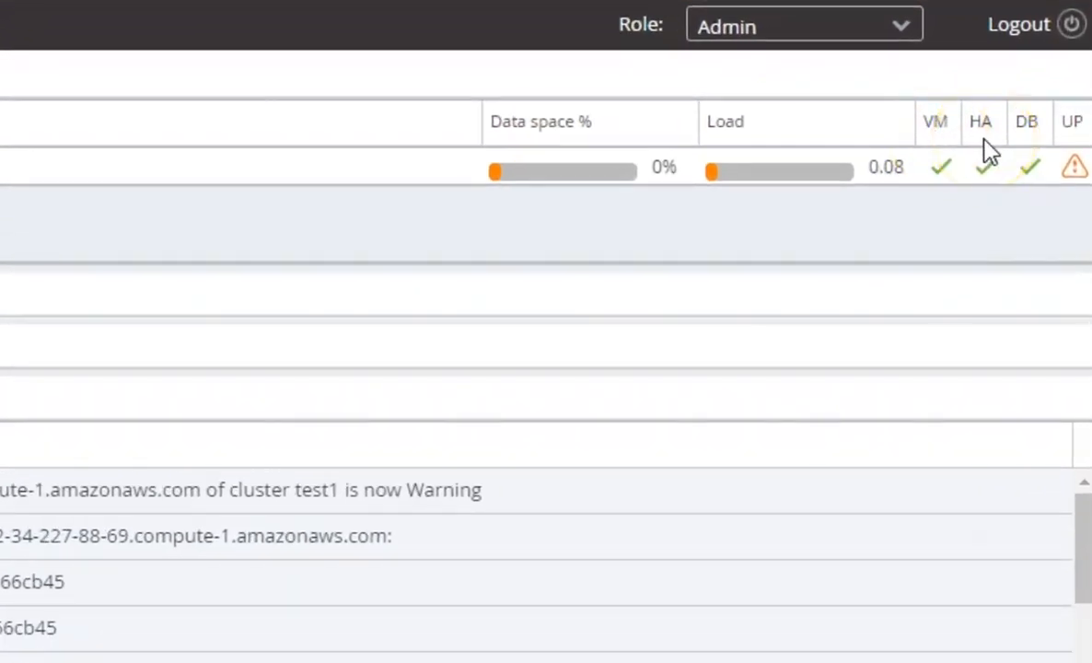
mouse_move(1034, 178)
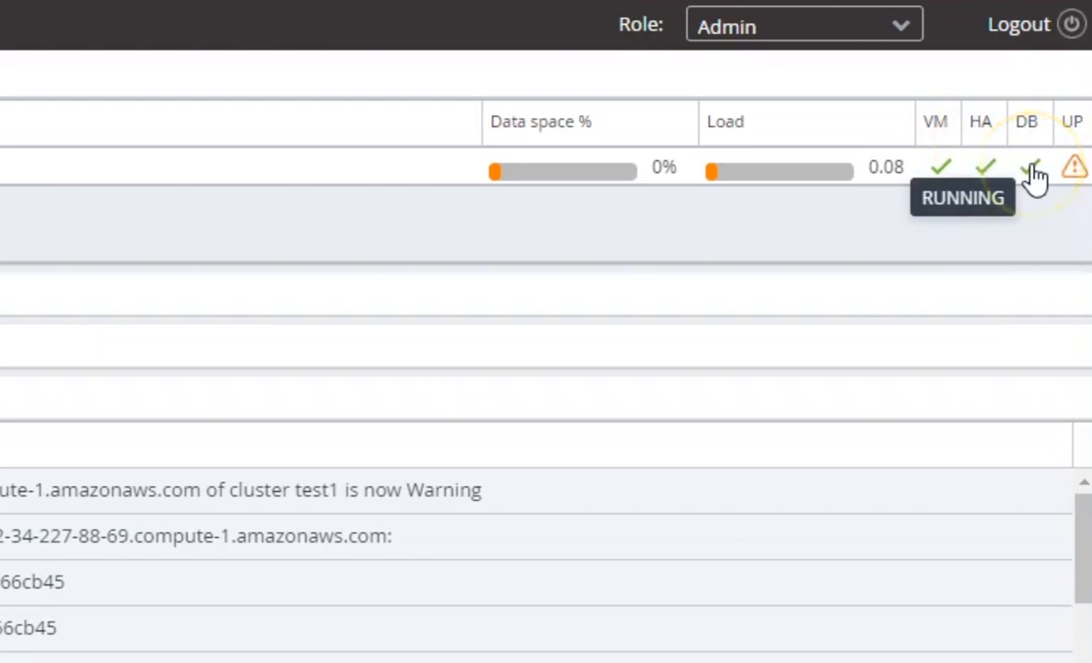
mouse_move(1075, 175)
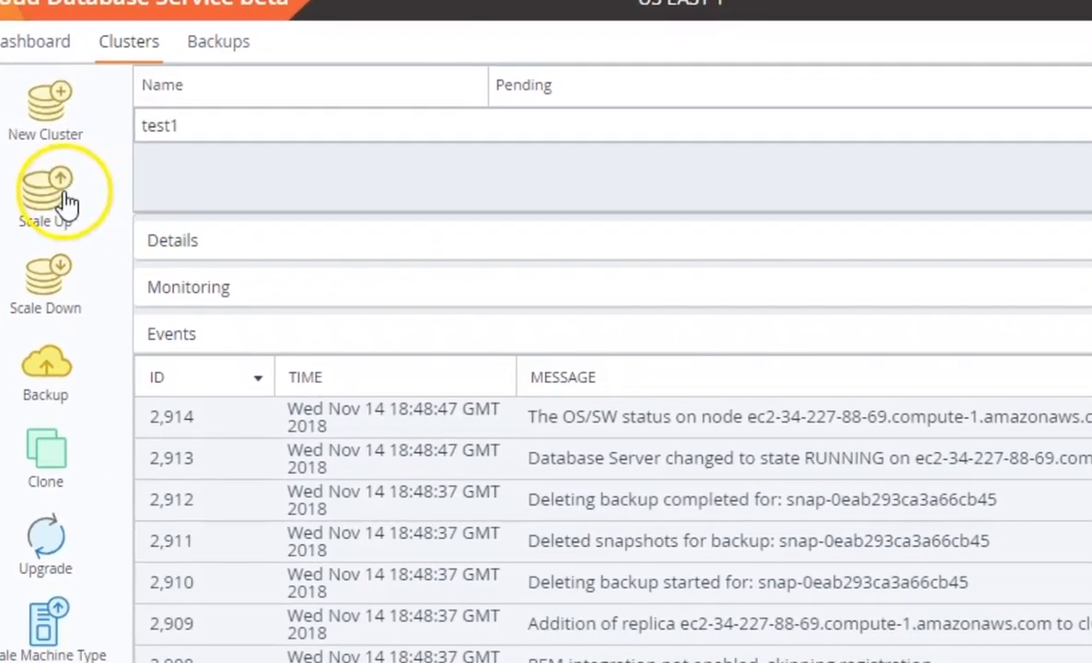
click(97, 222)
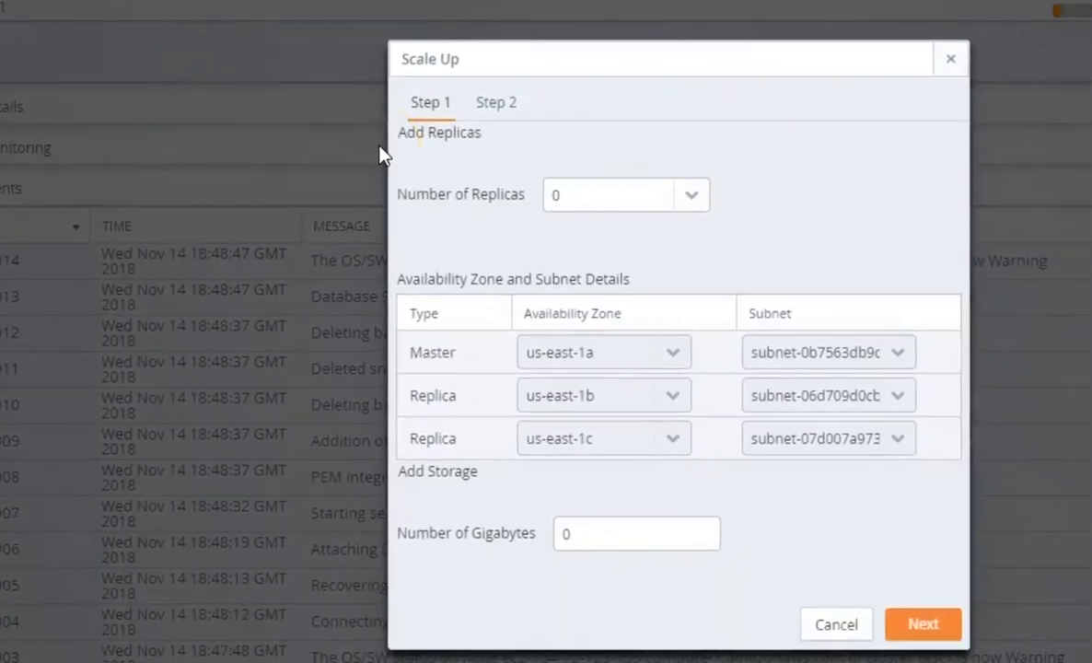
click(835, 624)
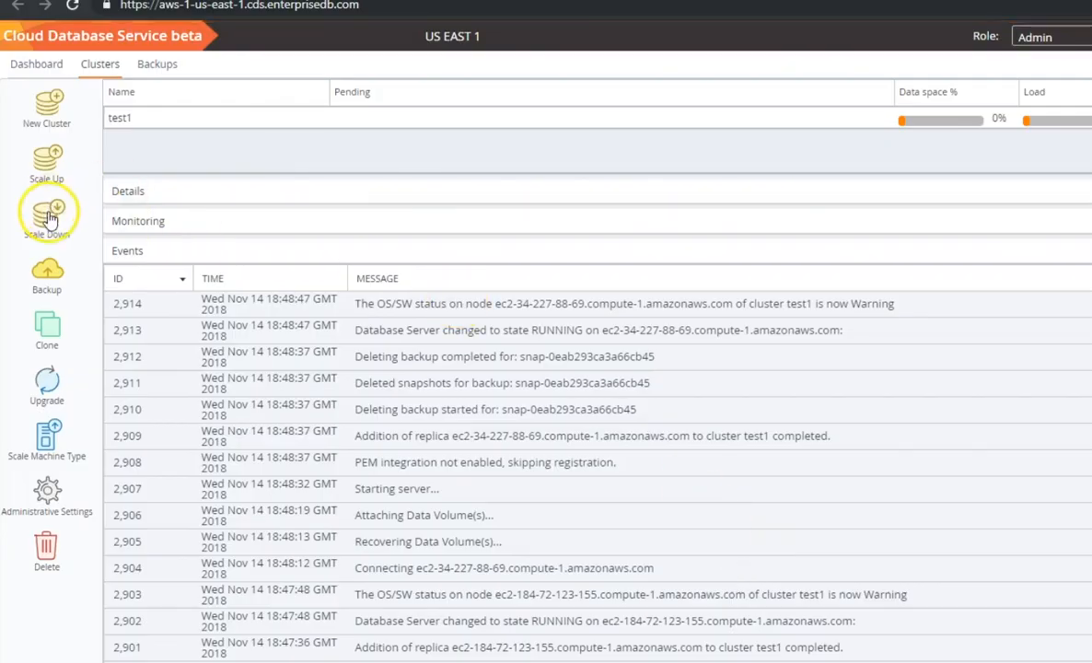
click(47, 220)
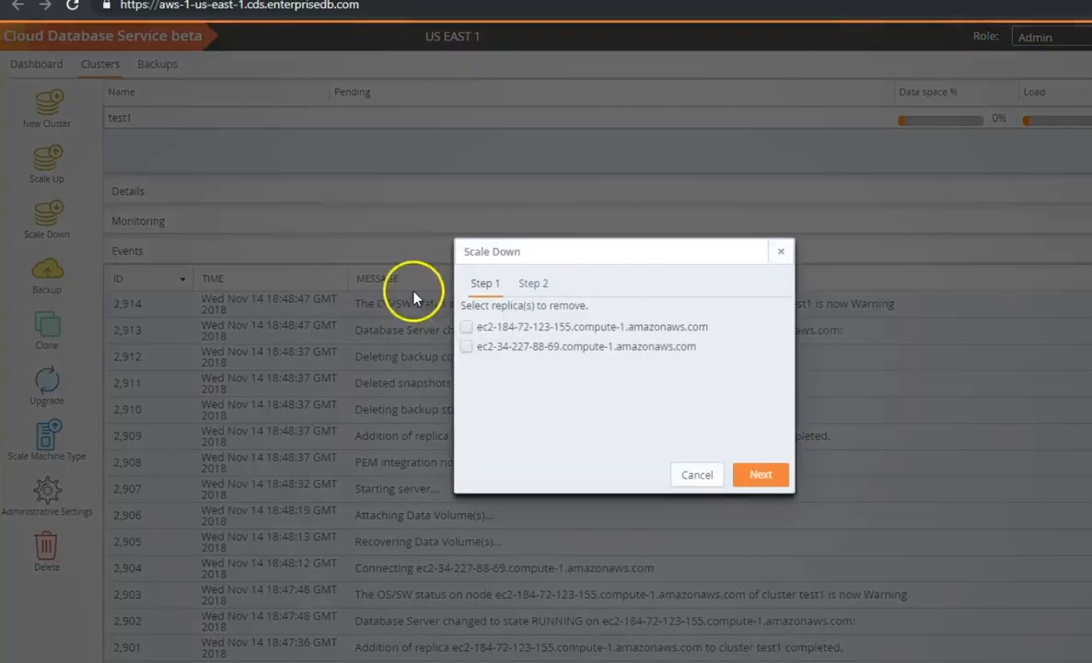
click(695, 477)
click(47, 274)
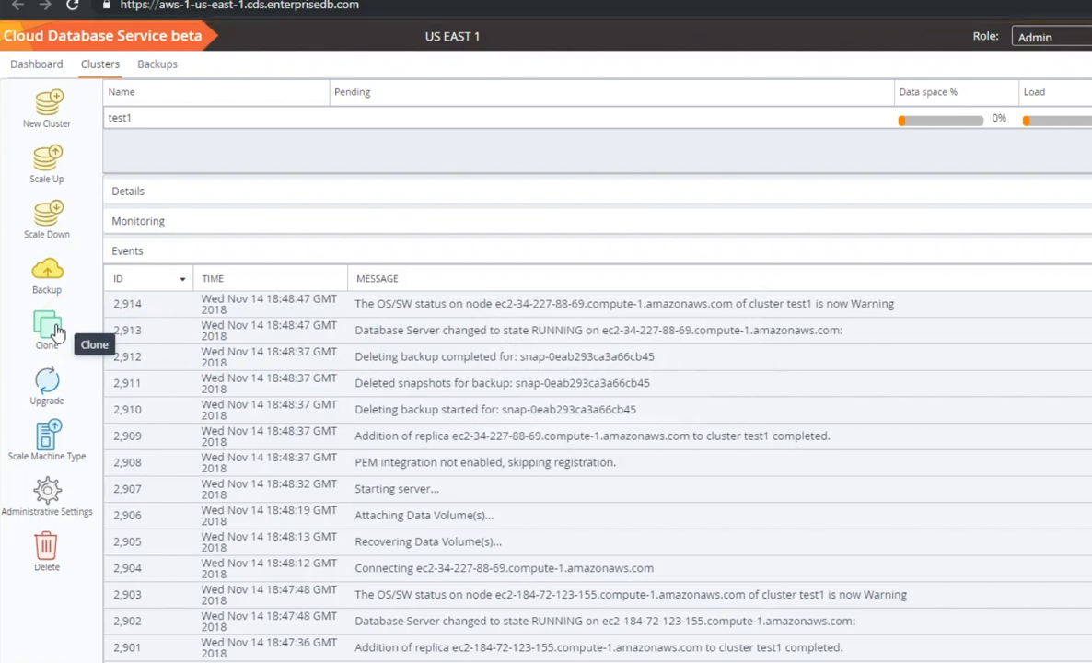
click(53, 390)
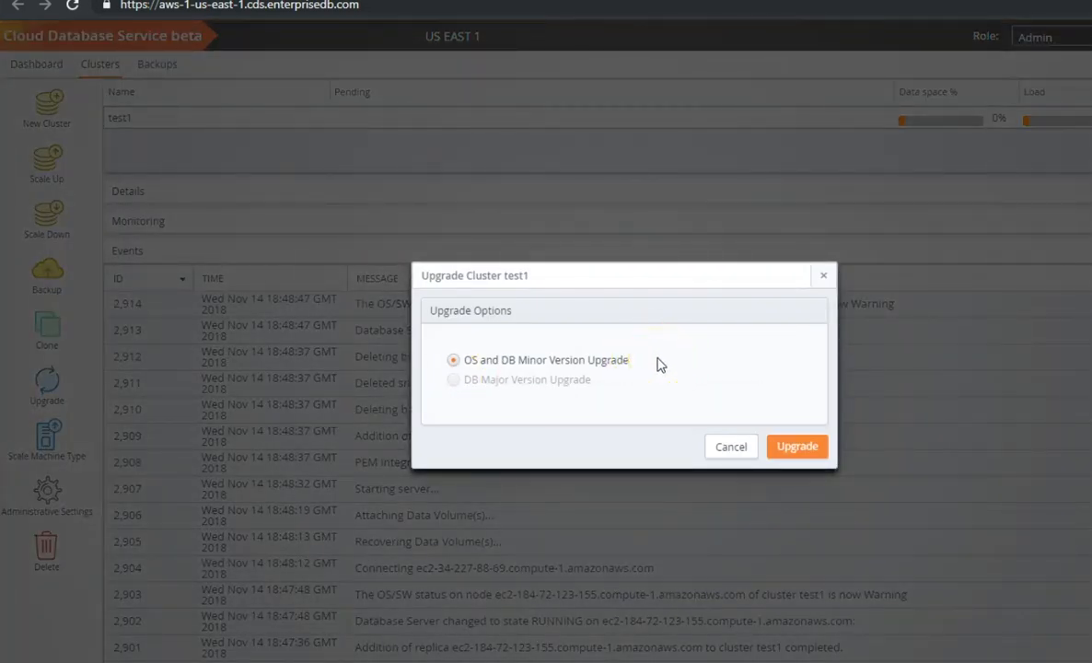
mouse_move(578, 385)
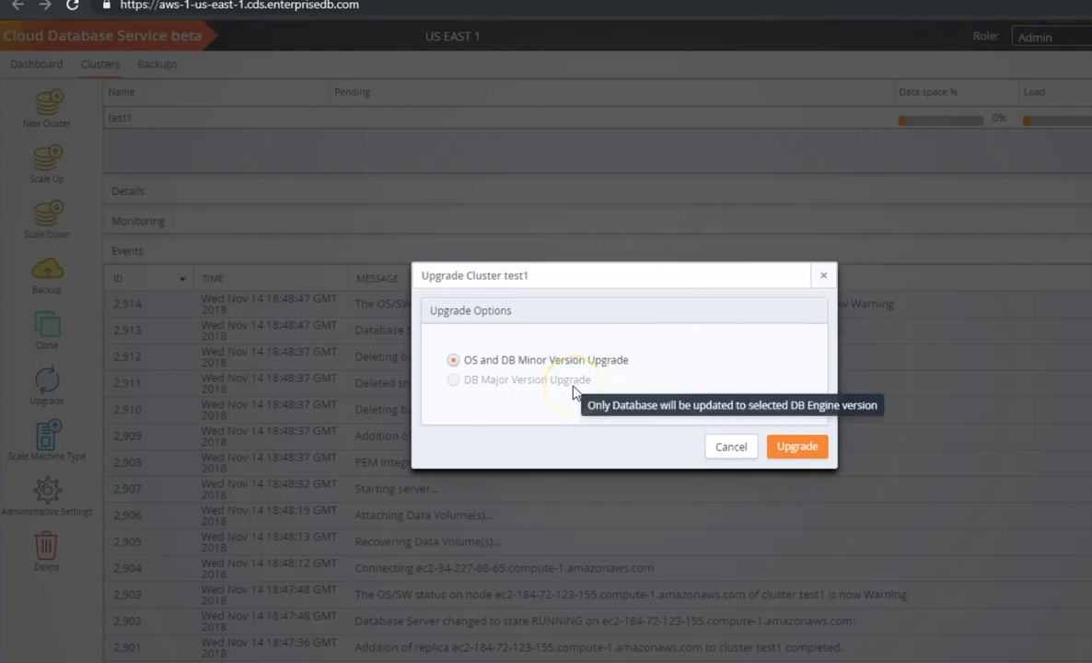
click(725, 448)
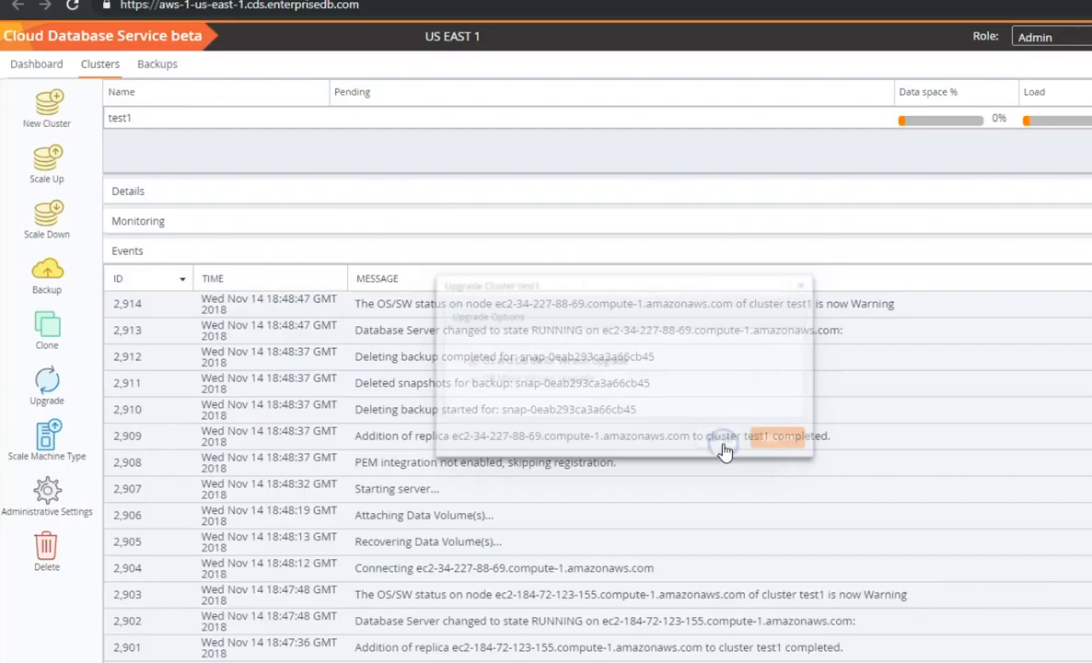
click(51, 430)
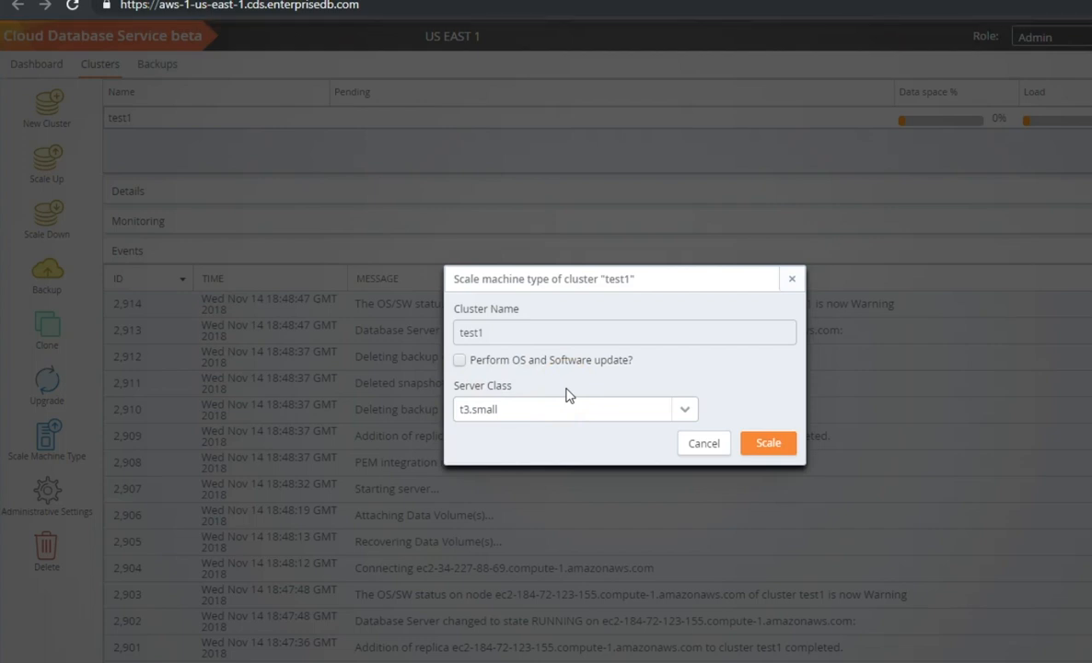
Browse server classes without changing the machine type, then follow the welcome email's cds.enterprisedb.com link.
click(688, 411)
click(690, 411)
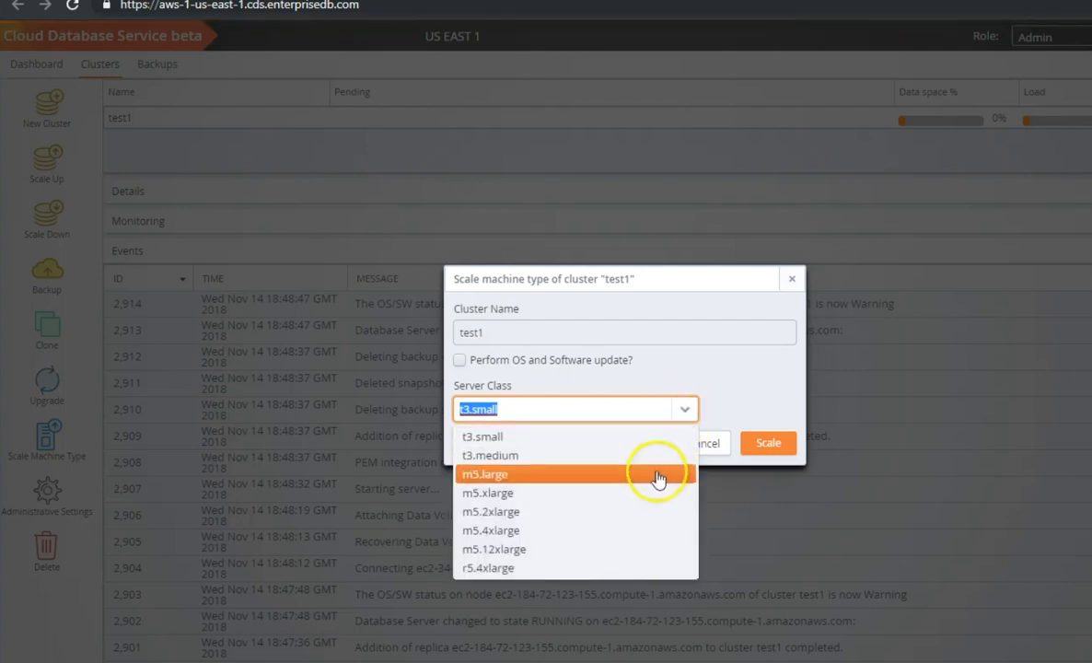
click(728, 372)
click(701, 444)
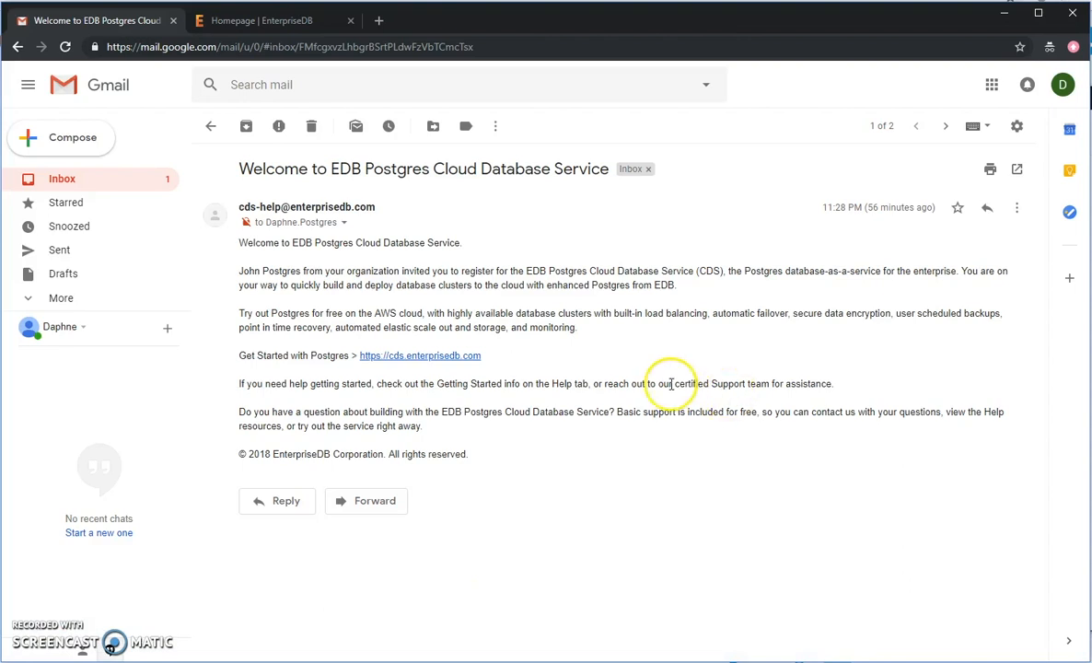
click(470, 358)
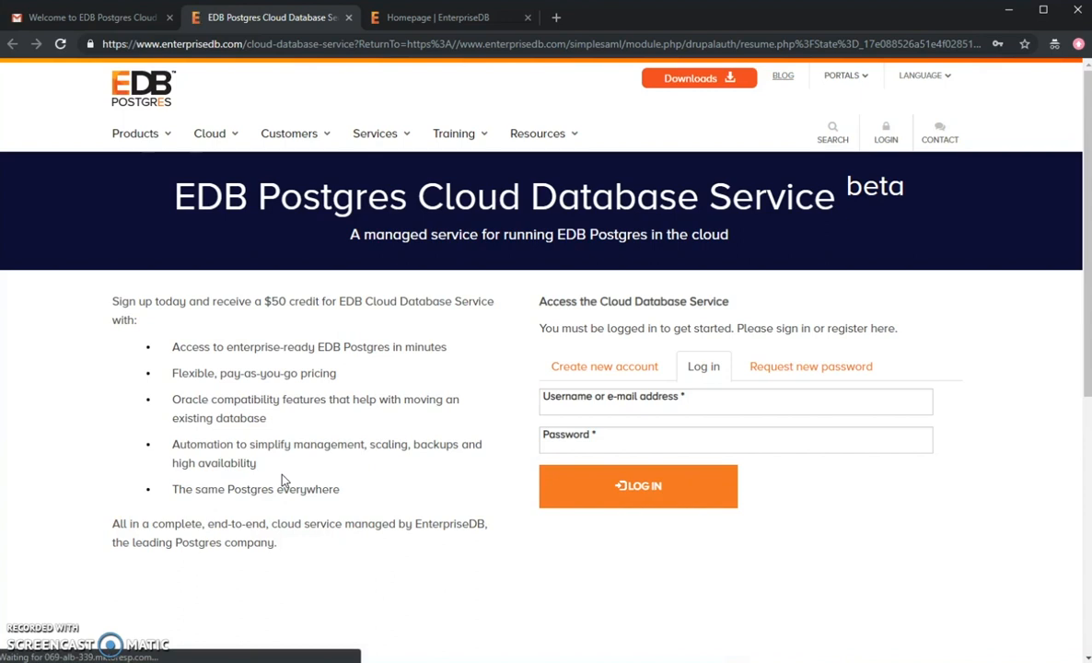
Switch to the Create new account form and put the cursor in First Name.
click(646, 369)
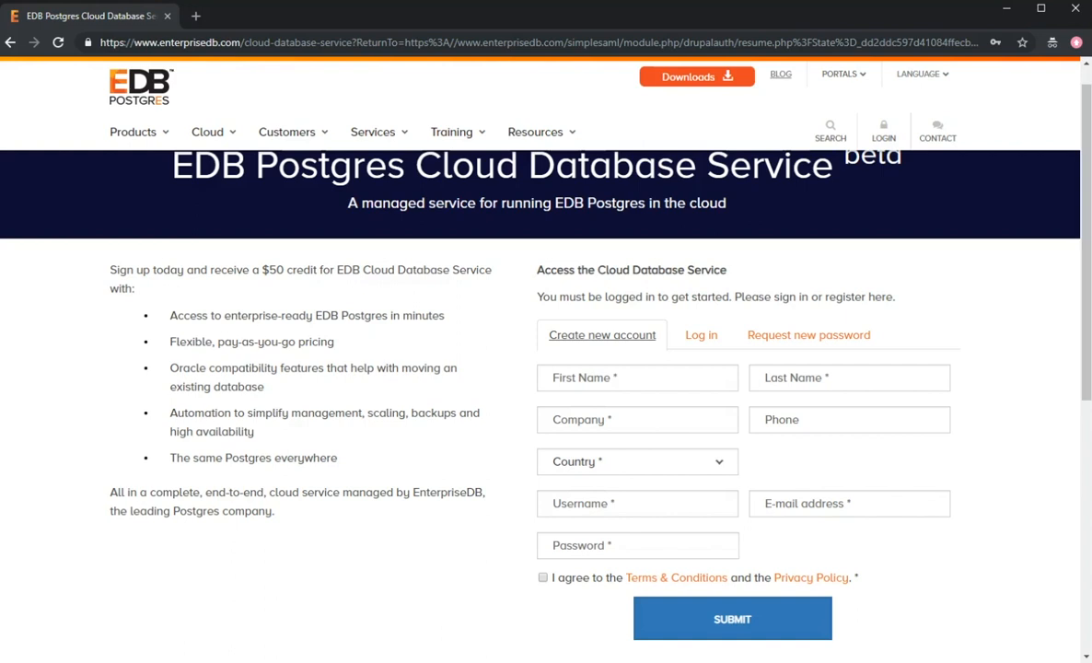
click(650, 387)
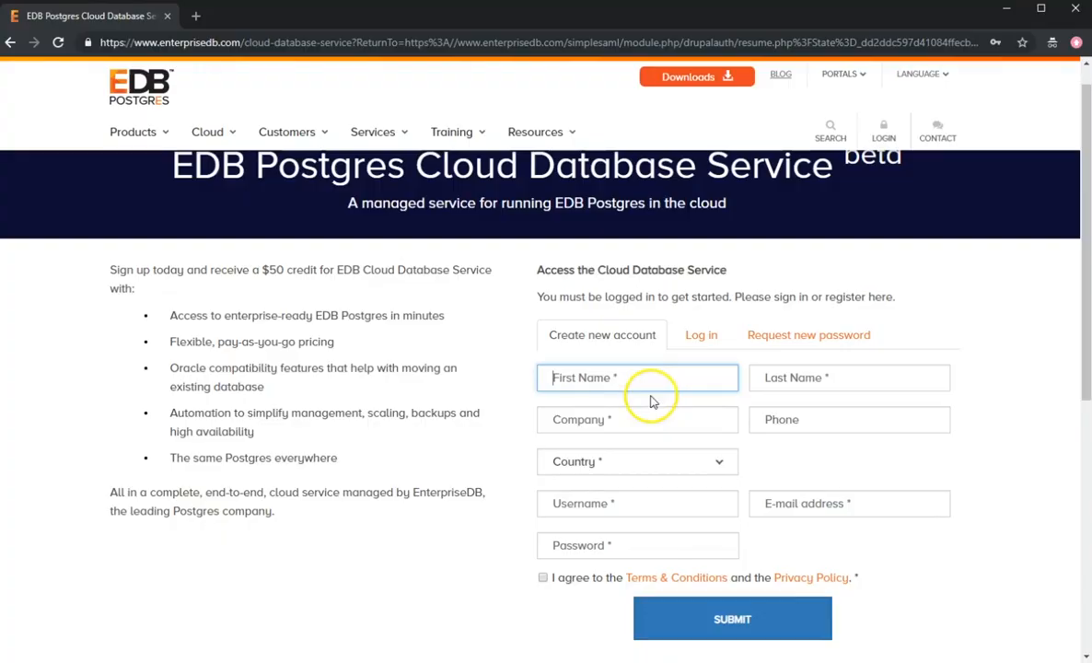